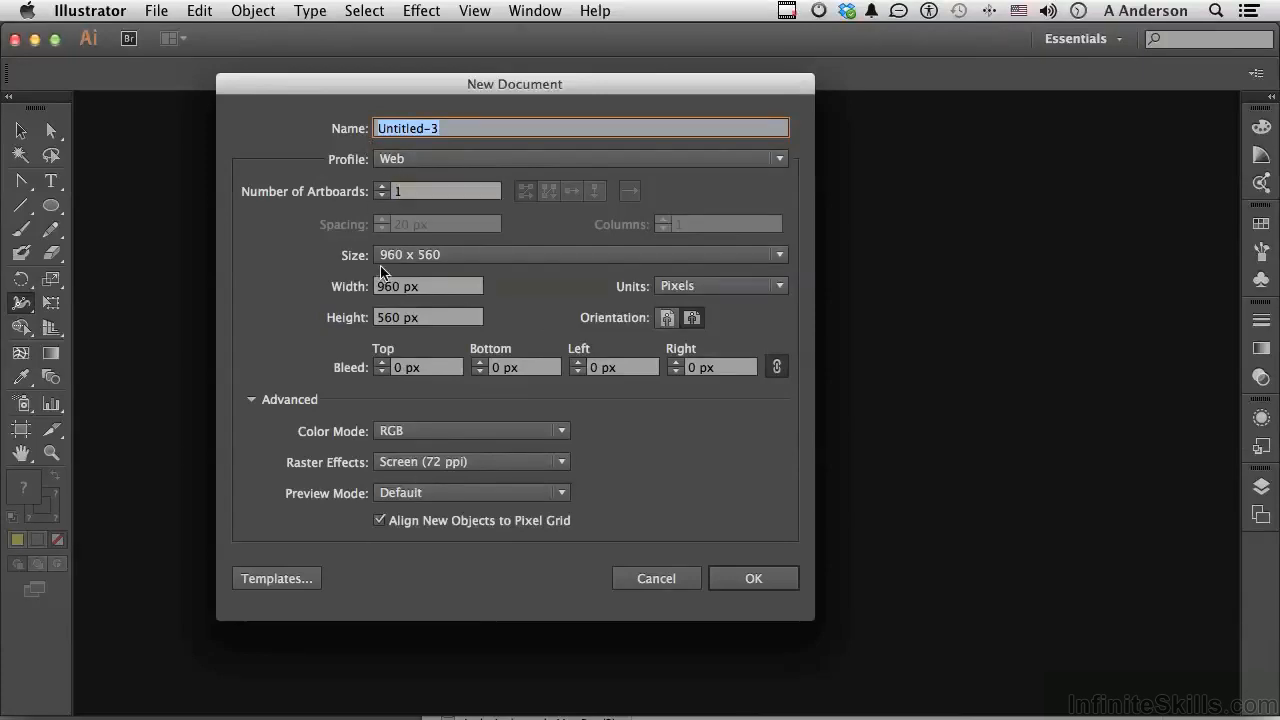
- Create a 960 x 560 px web document and draw a large five-pointed star near the centre of the artboard
click(754, 578)
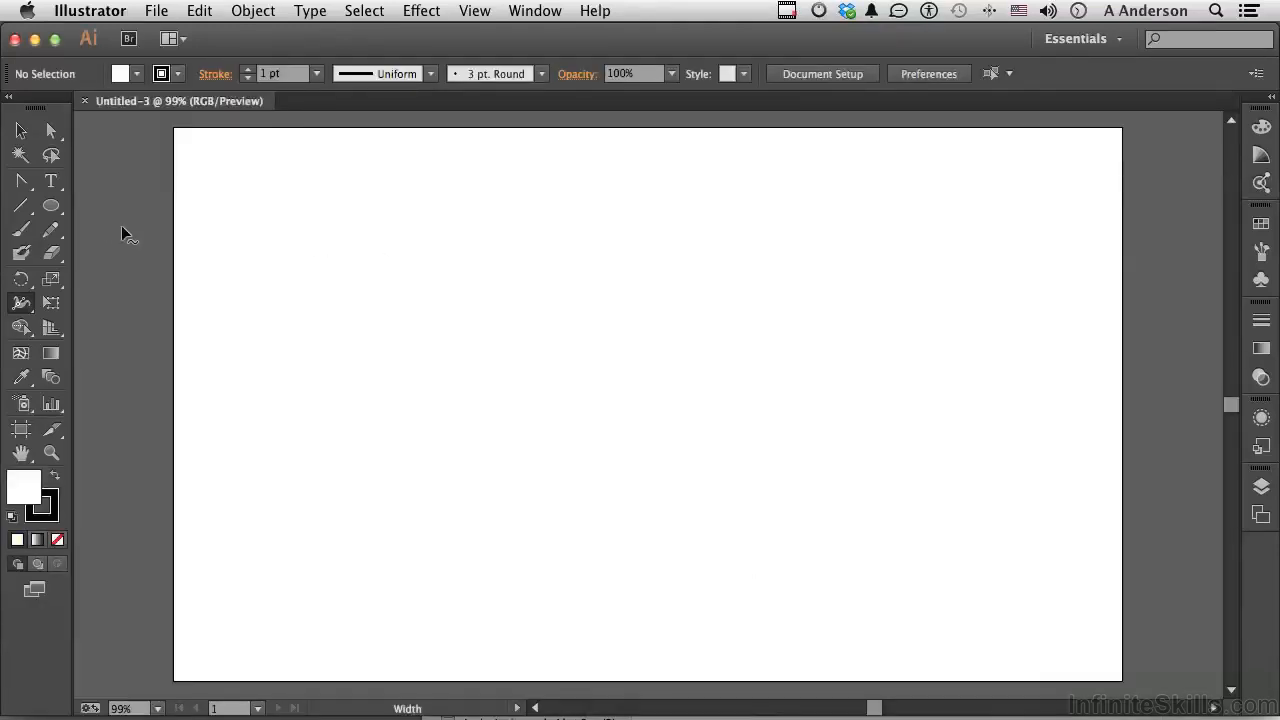
click(53, 207)
drag(57, 215, 154, 301)
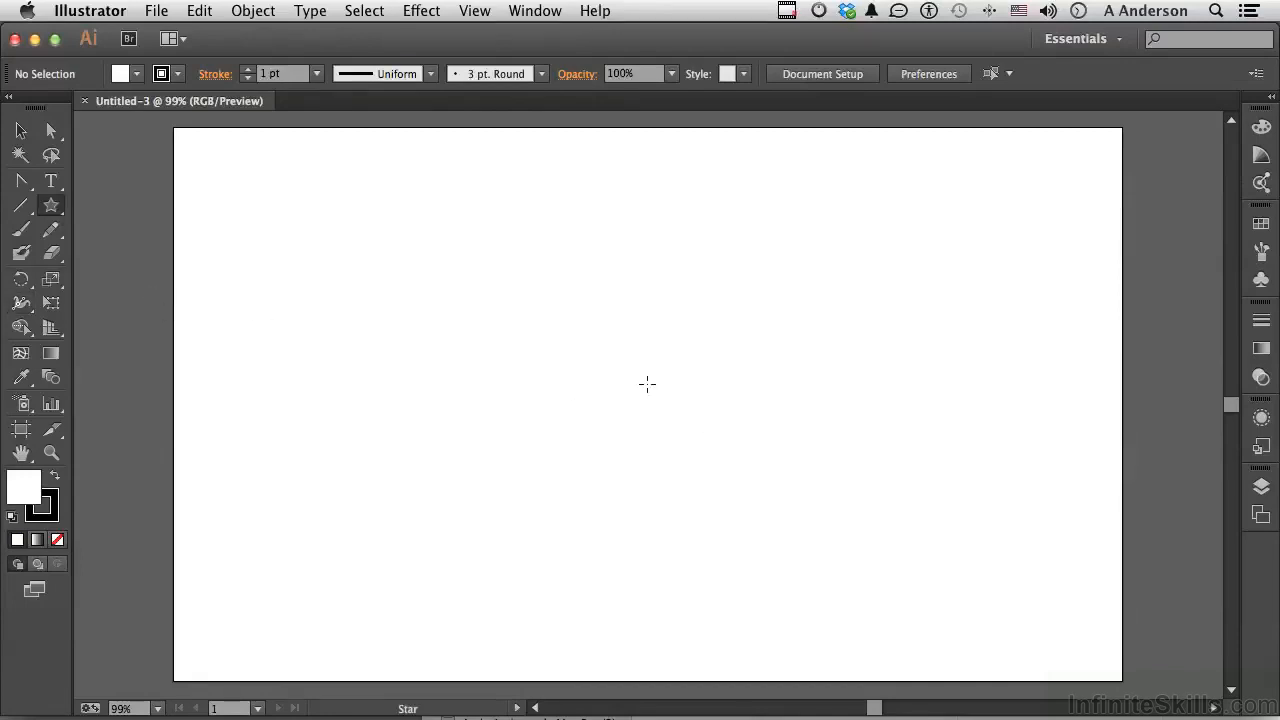
drag(609, 388, 706, 519)
key(Down)
key(Up)
key(Up)
key(Down)
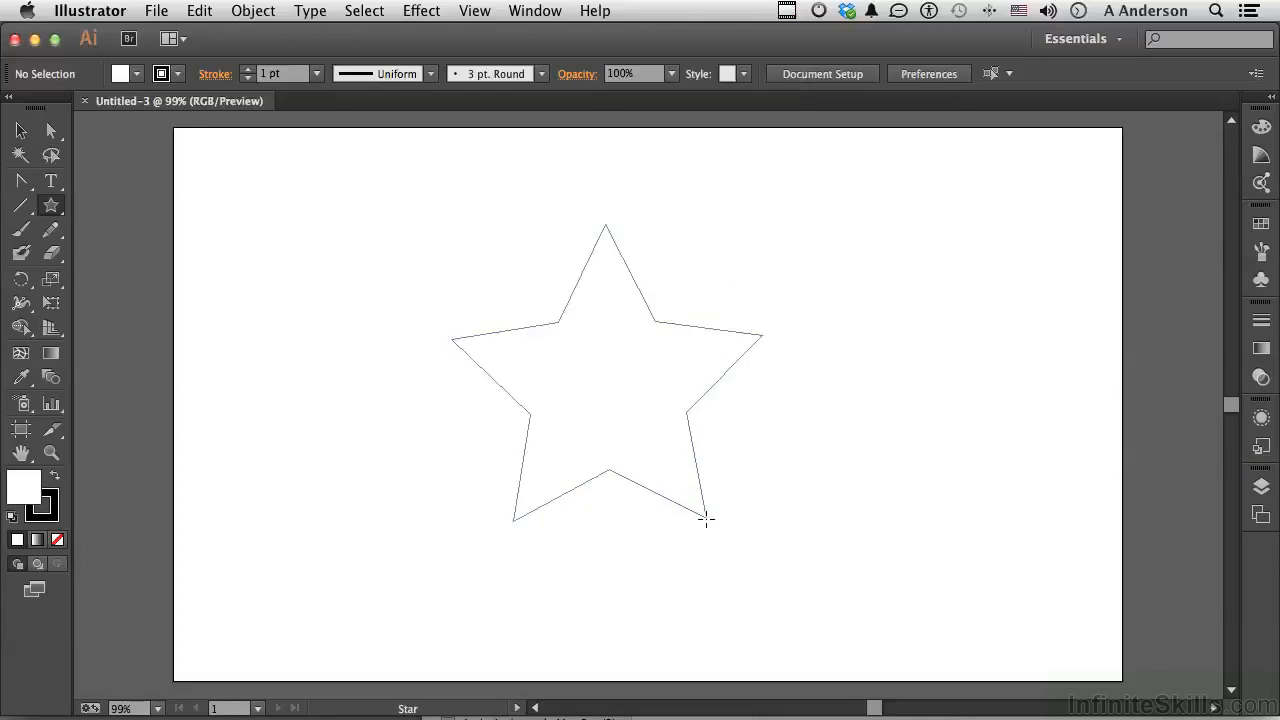
drag(706, 519, 705, 518)
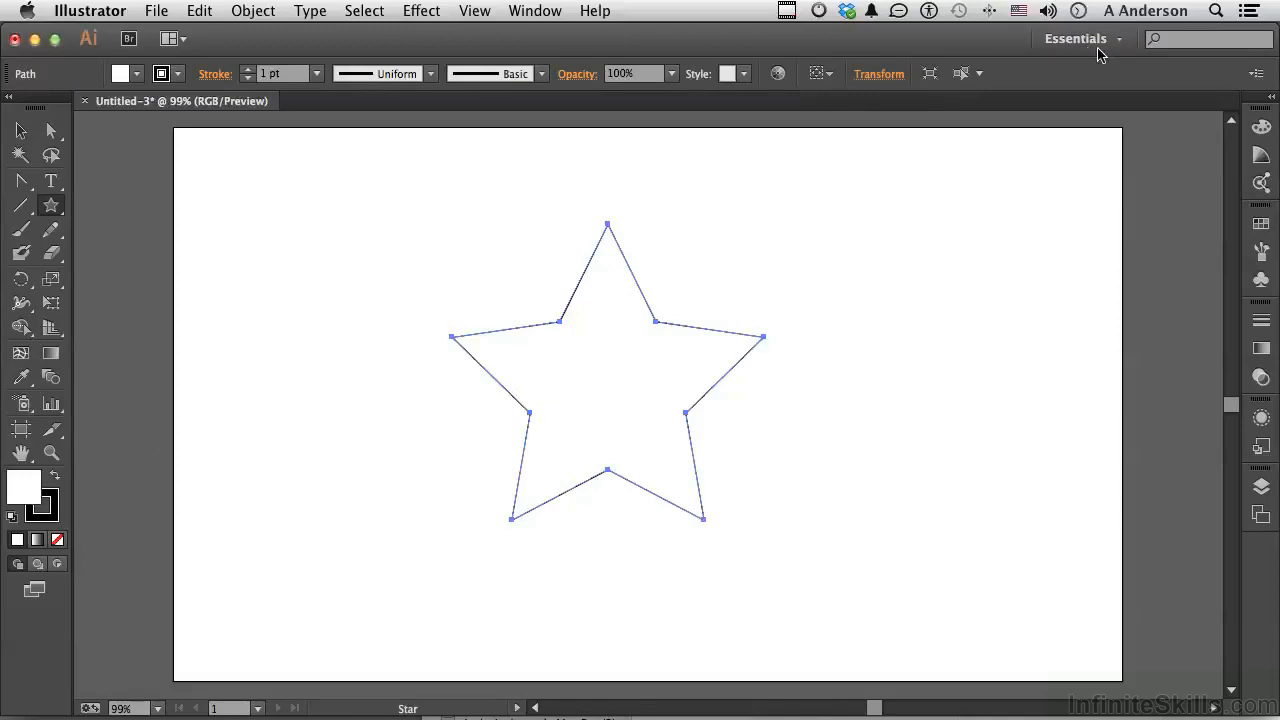
- Expand the collapsed panels and fill the star with the magenta swatch
click(1270, 99)
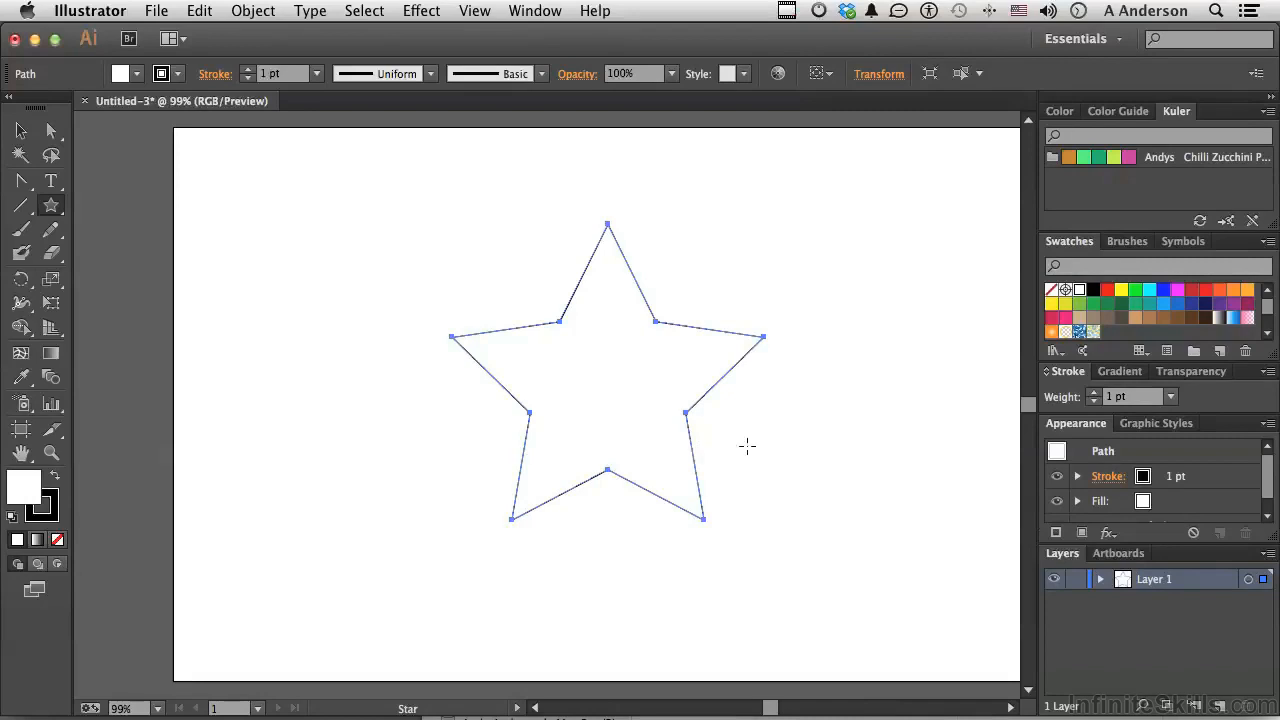
click(1177, 291)
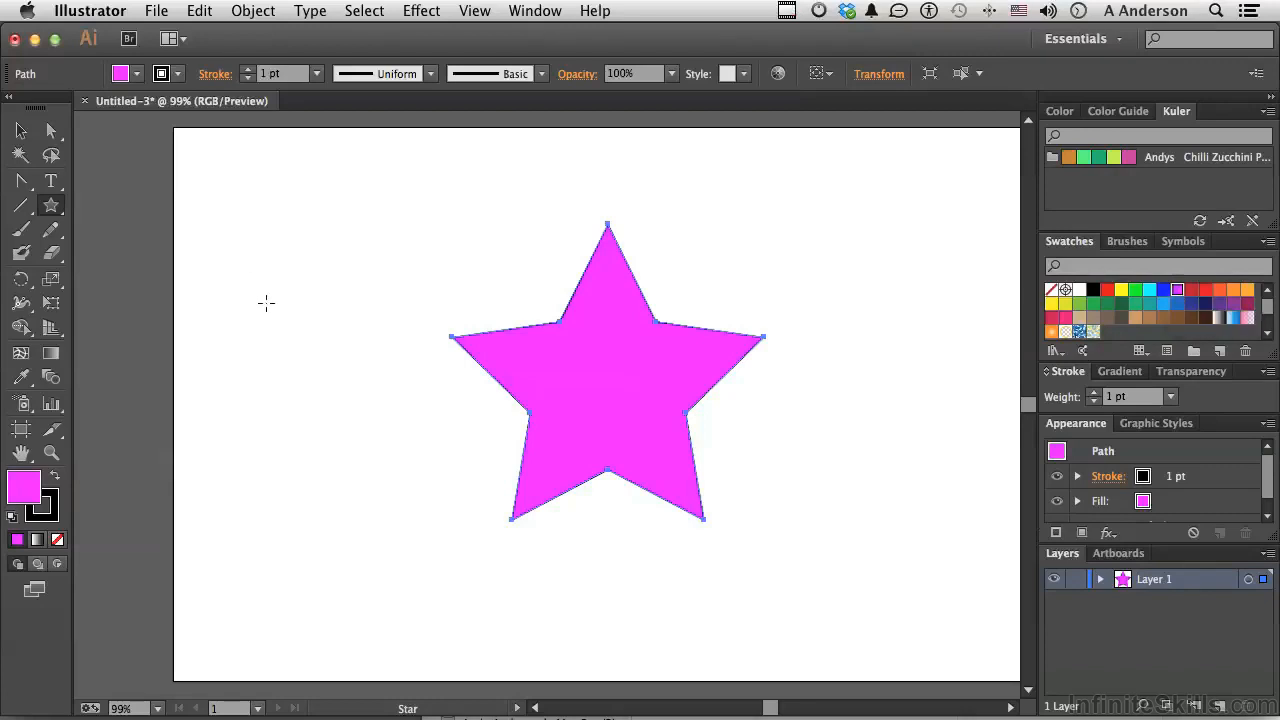
- Bulge the stroke at the midpoint of each of the star's ten sides with the Width tool, up to about 24 pt wide
click(22, 307)
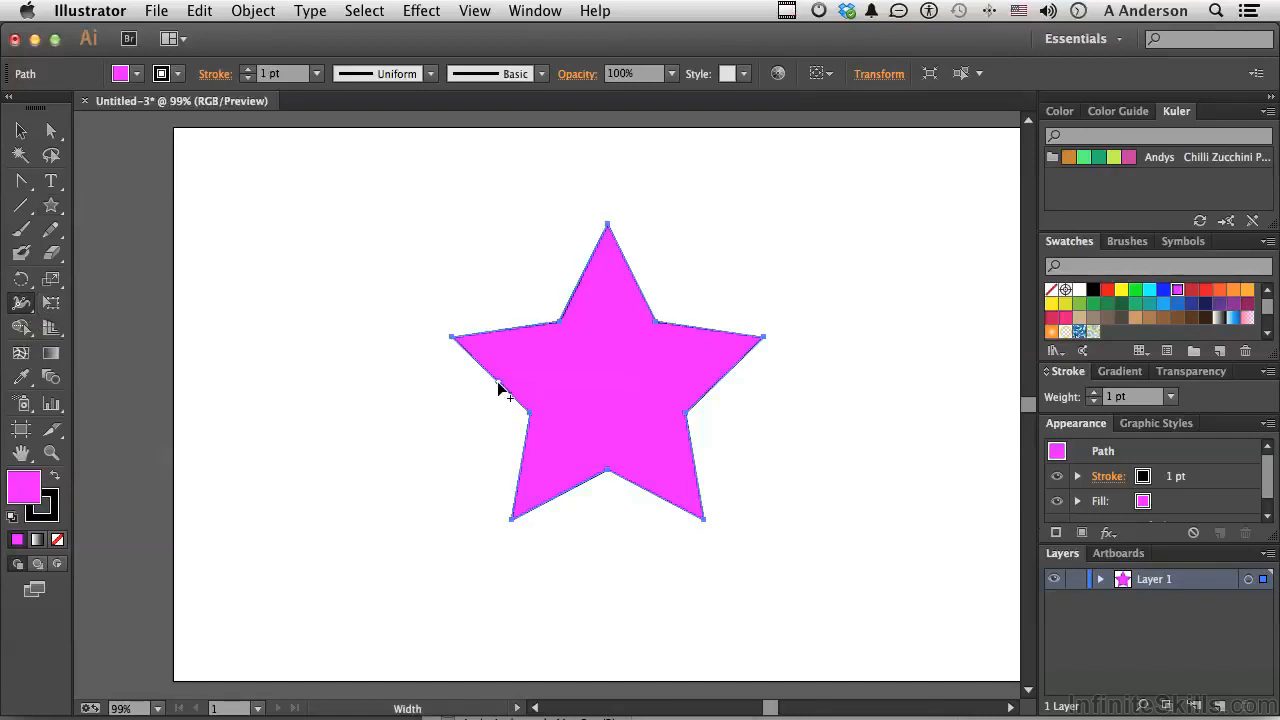
drag(495, 389, 492, 396)
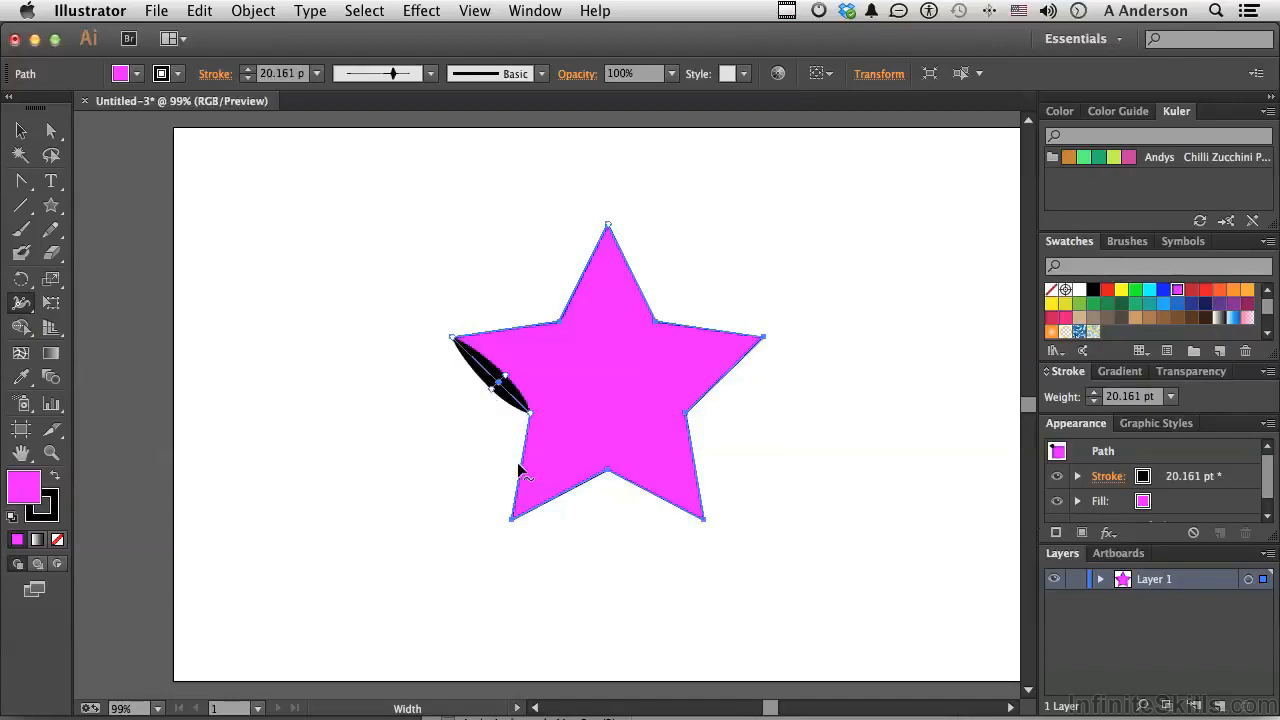
drag(521, 468, 511, 464)
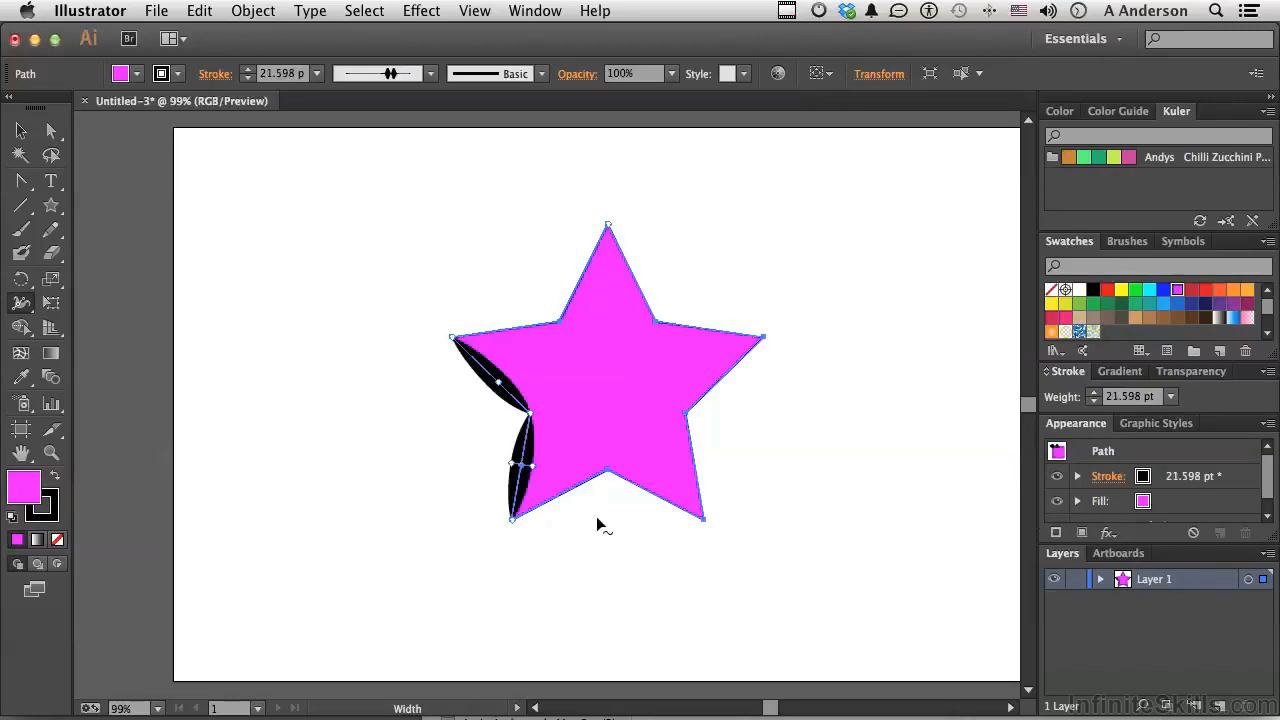
drag(566, 500, 571, 508)
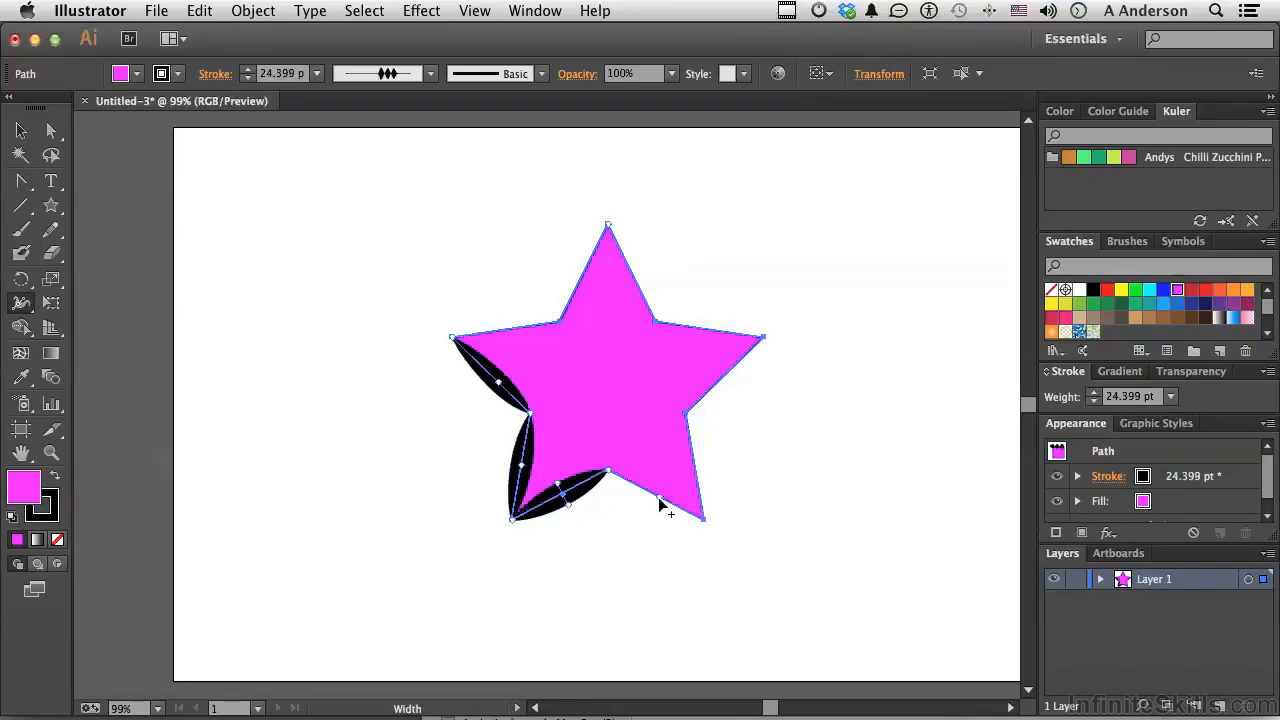
drag(654, 496, 649, 506)
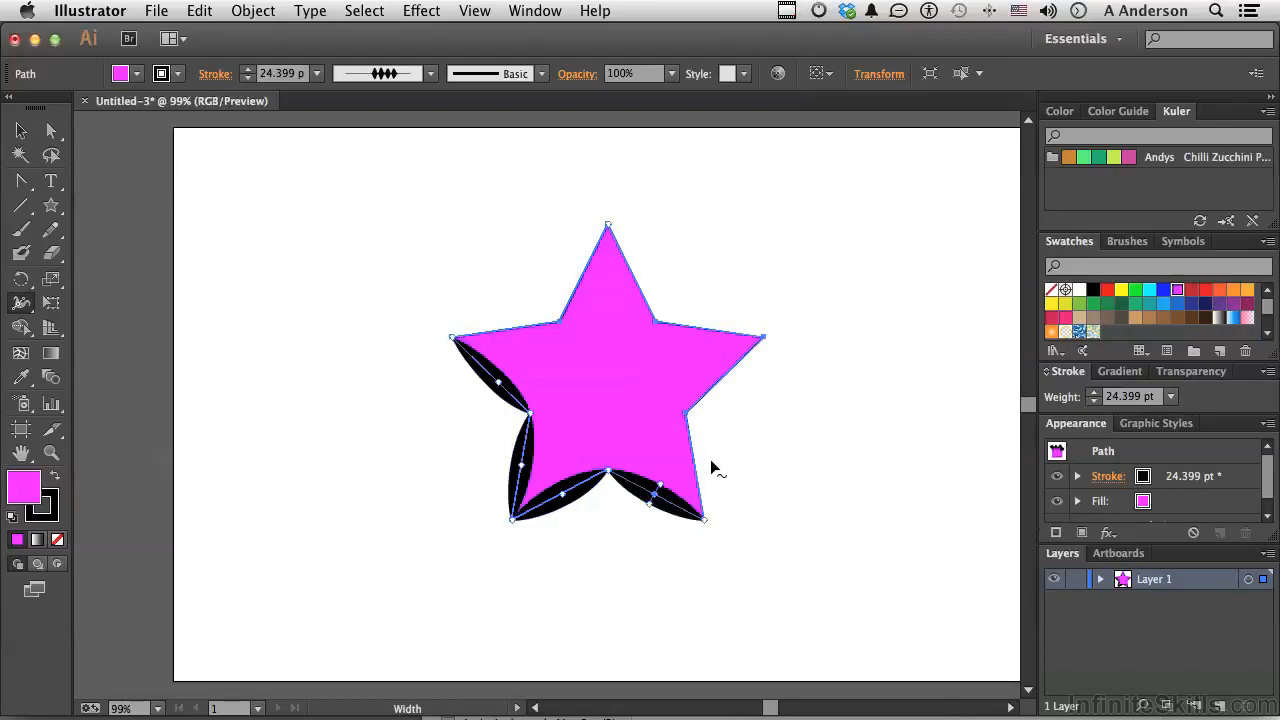
drag(697, 459, 705, 458)
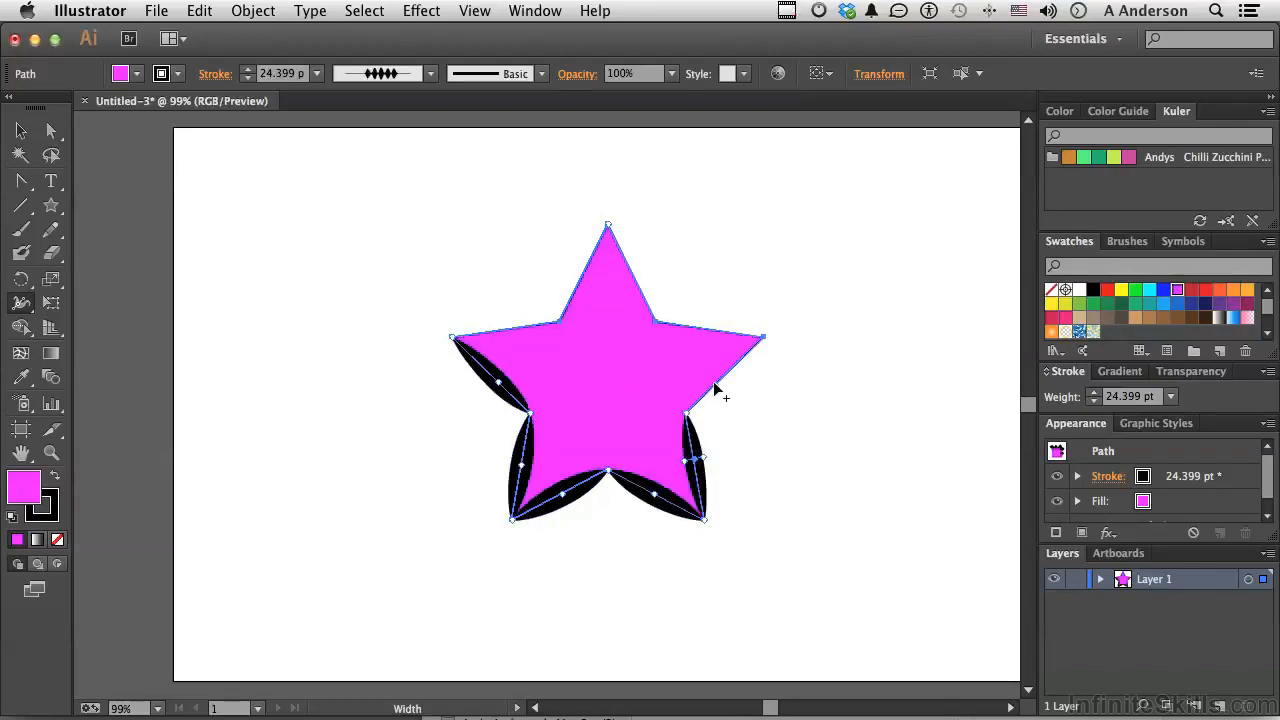
drag(718, 386, 724, 399)
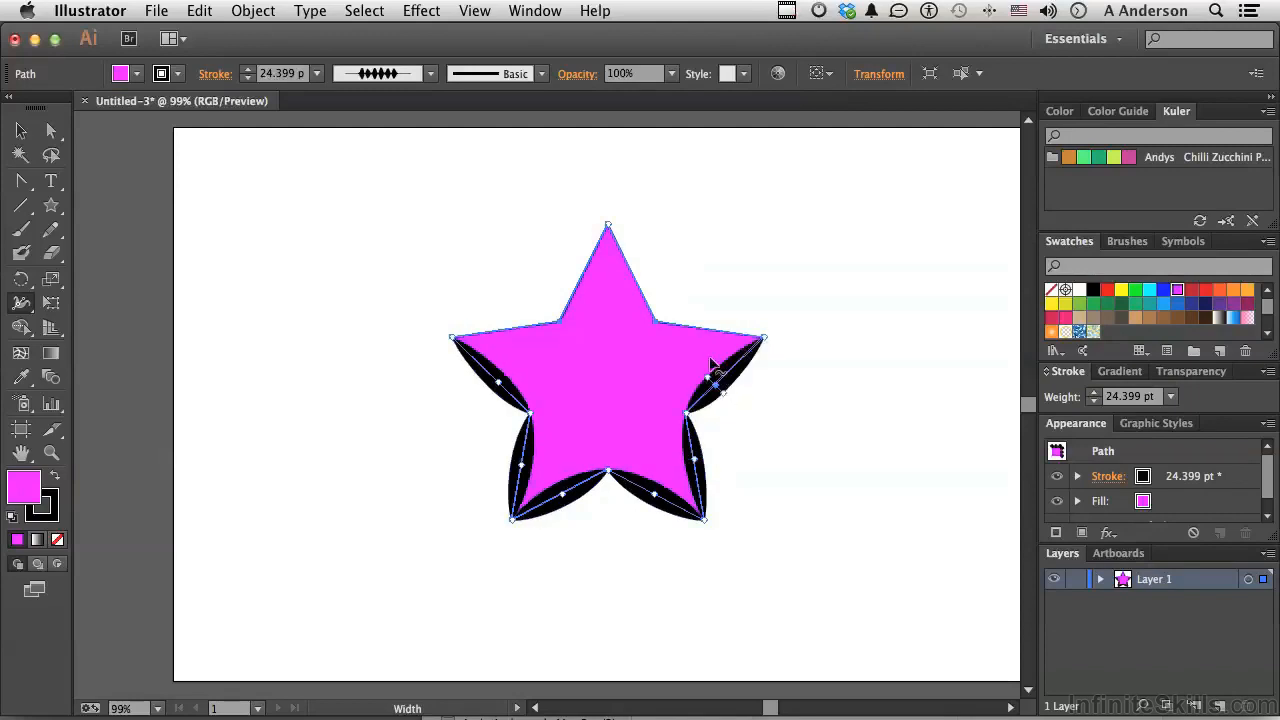
drag(699, 334, 700, 341)
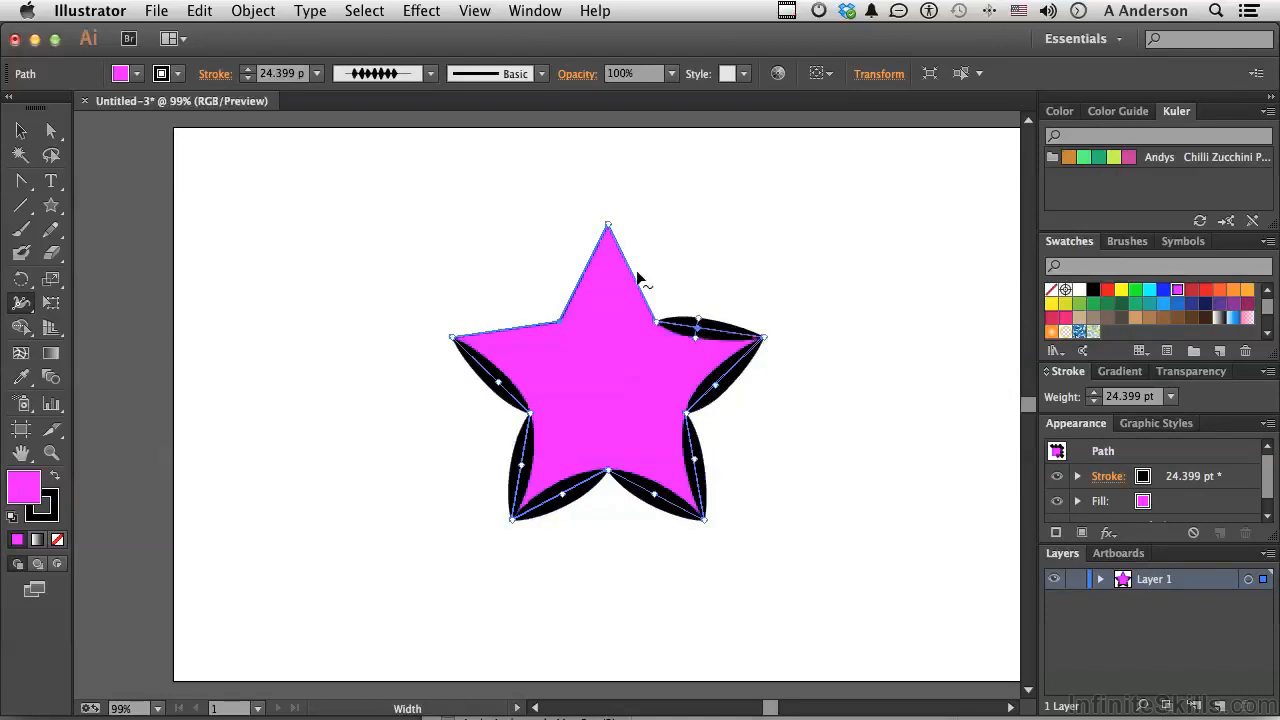
drag(637, 280, 589, 286)
click(509, 331)
drag(509, 336, 509, 337)
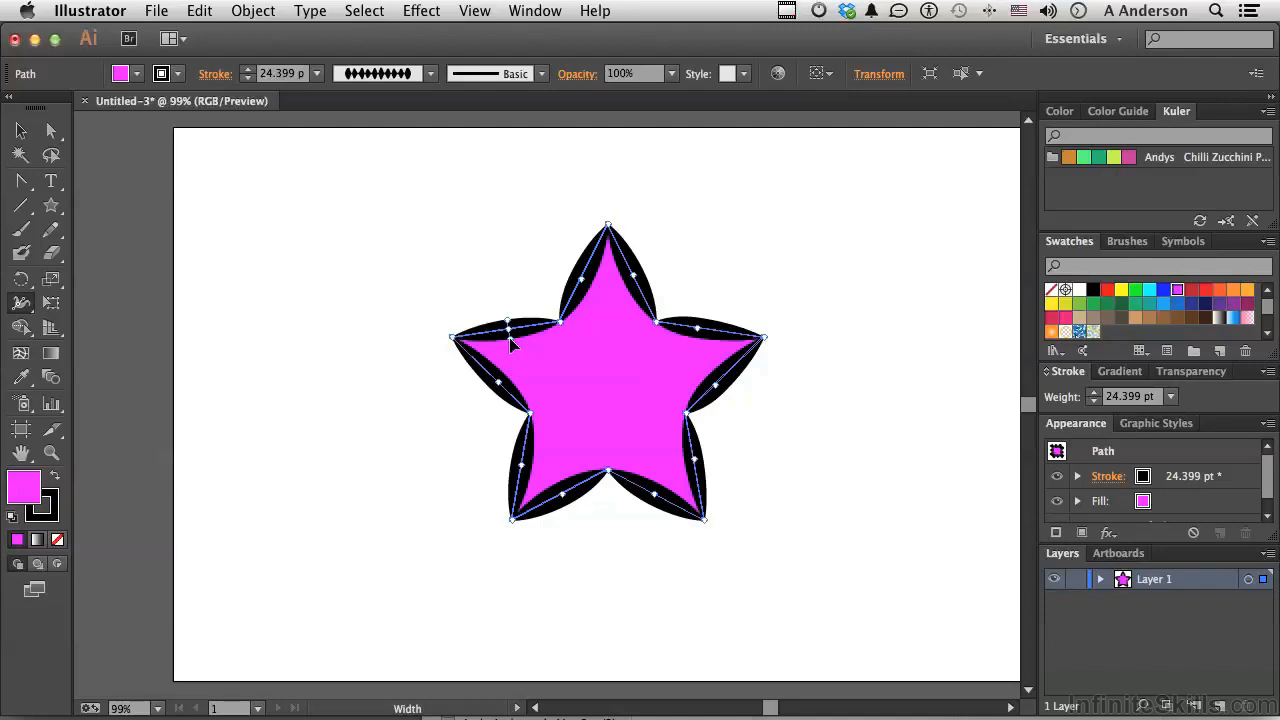
- Convert the star's variable-width stroke into a filled shape with Outline Stroke, and deselect it
click(22, 132)
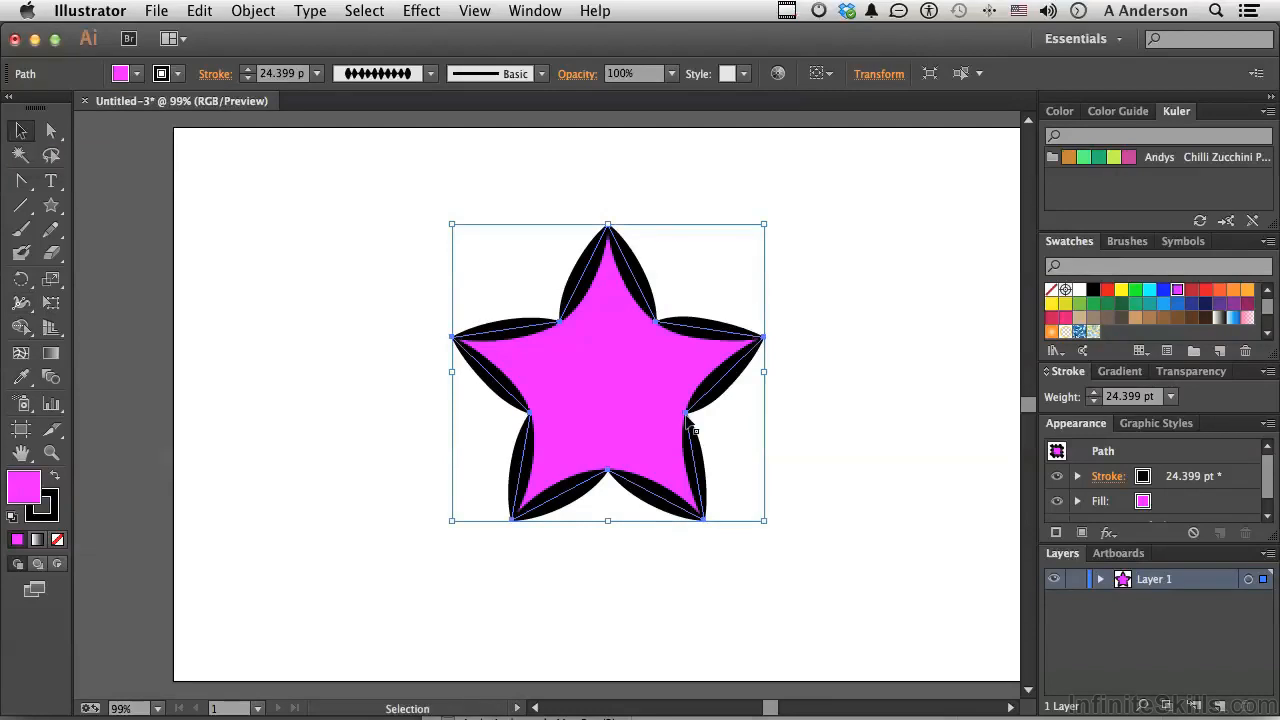
click(250, 12)
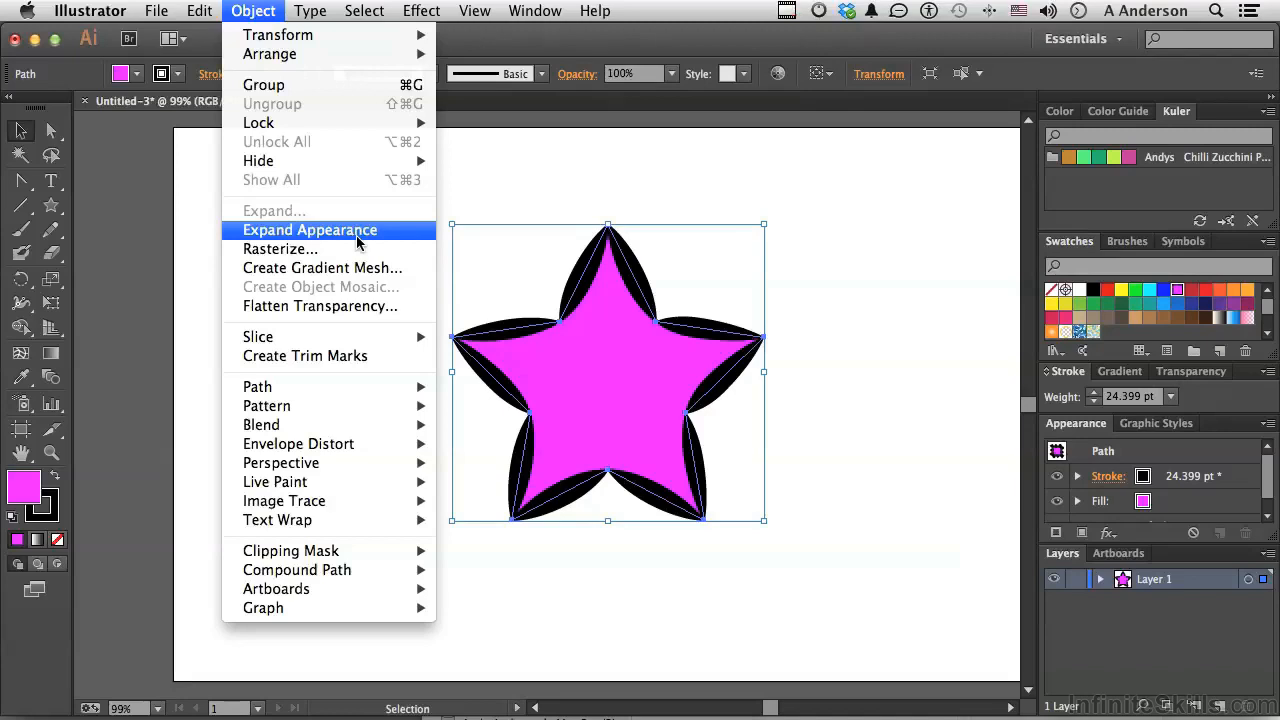
mouse_move(344, 389)
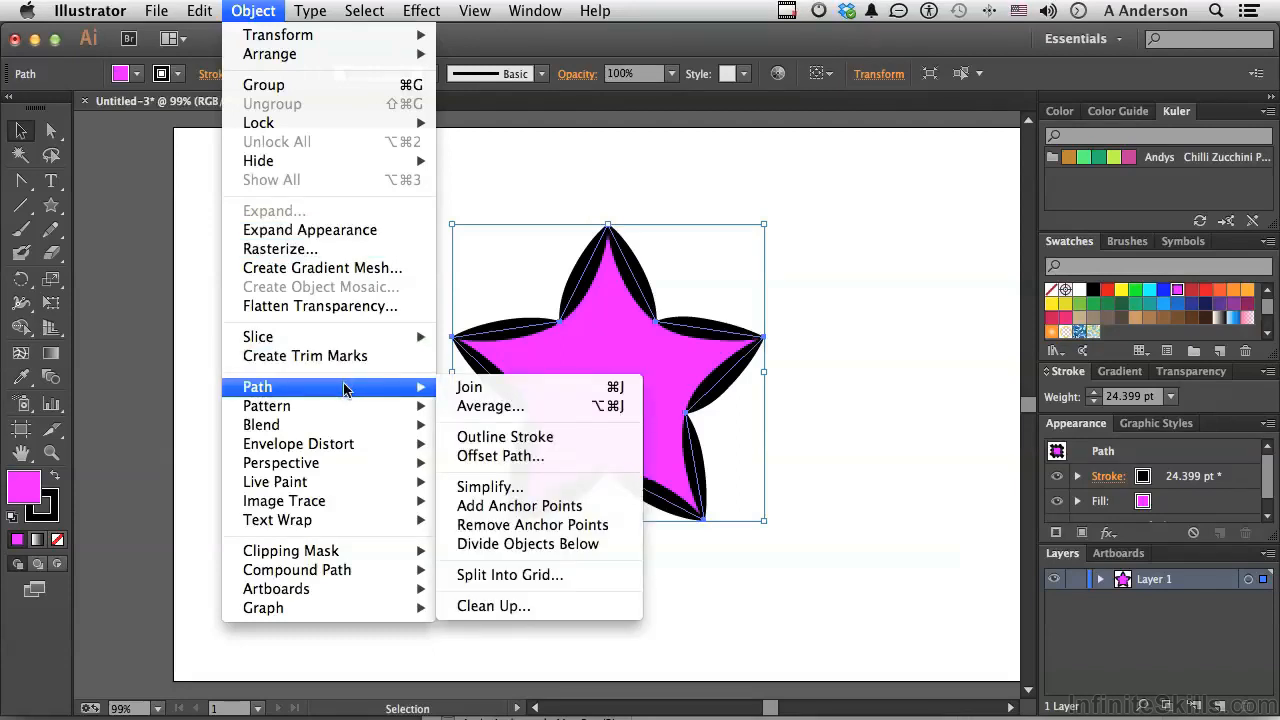
click(550, 438)
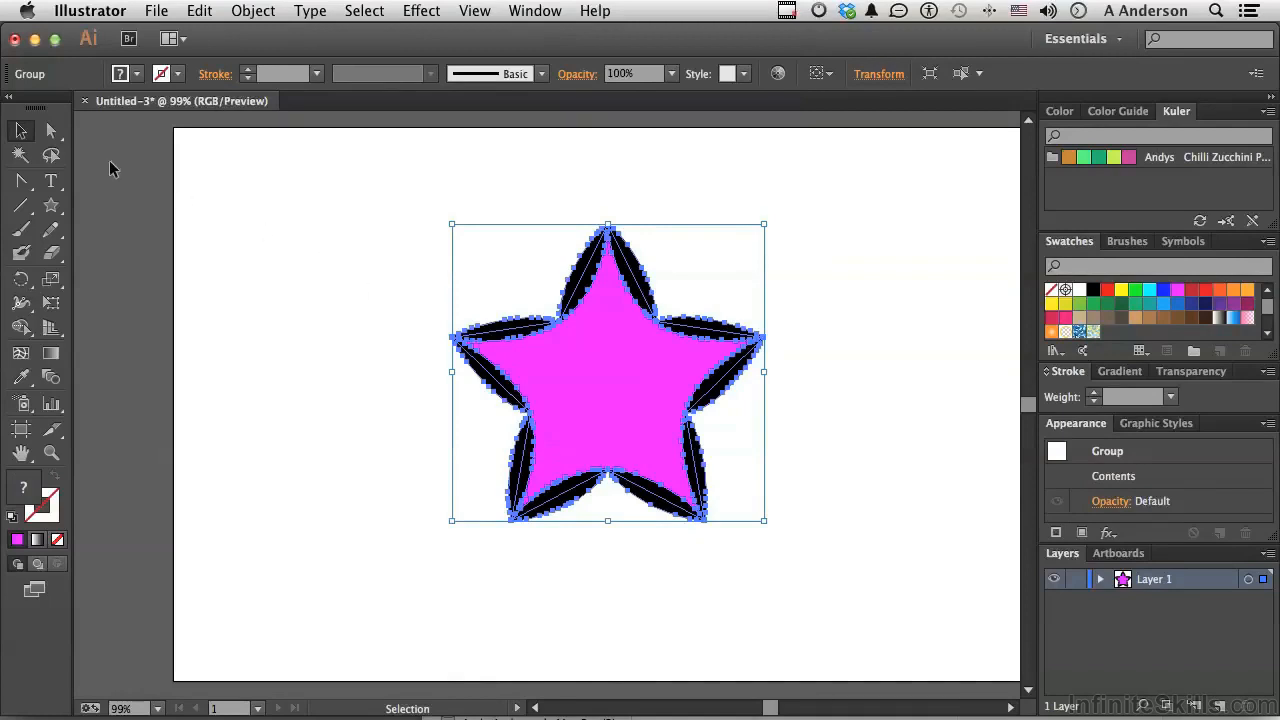
click(21, 131)
click(163, 228)
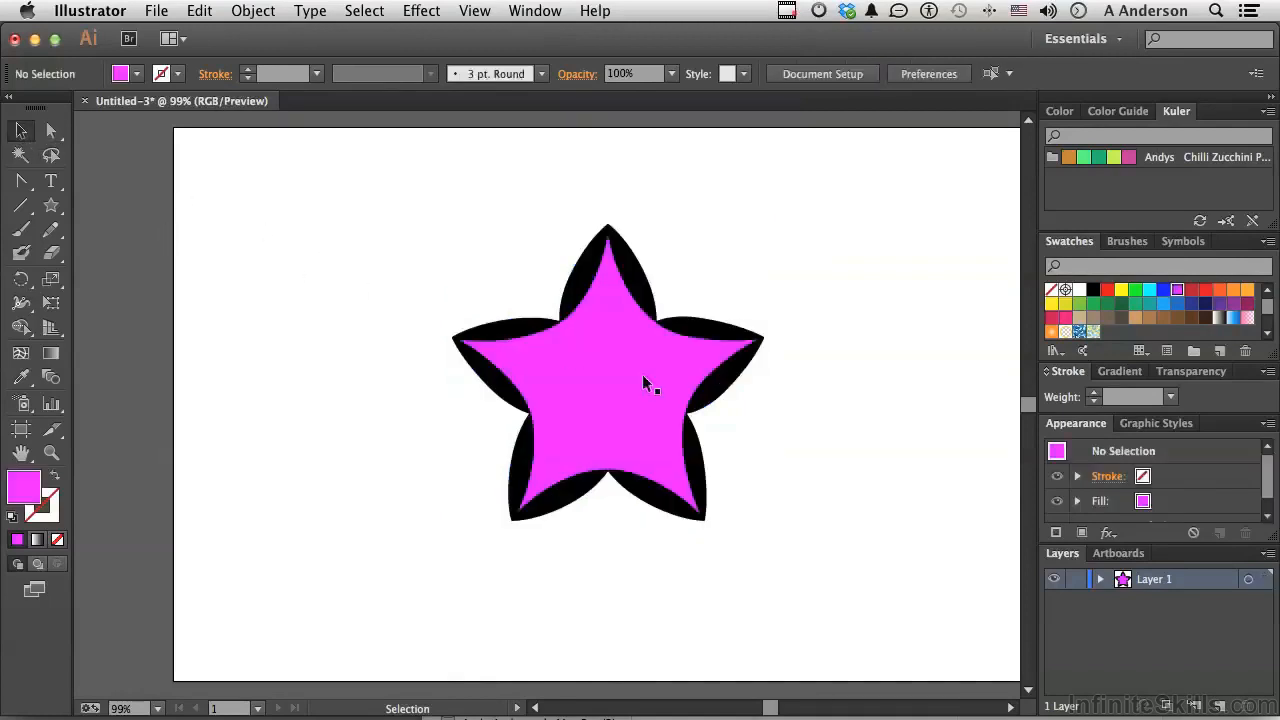
- Ungroup the outlined stroke from the magenta star and deselect both
click(603, 380)
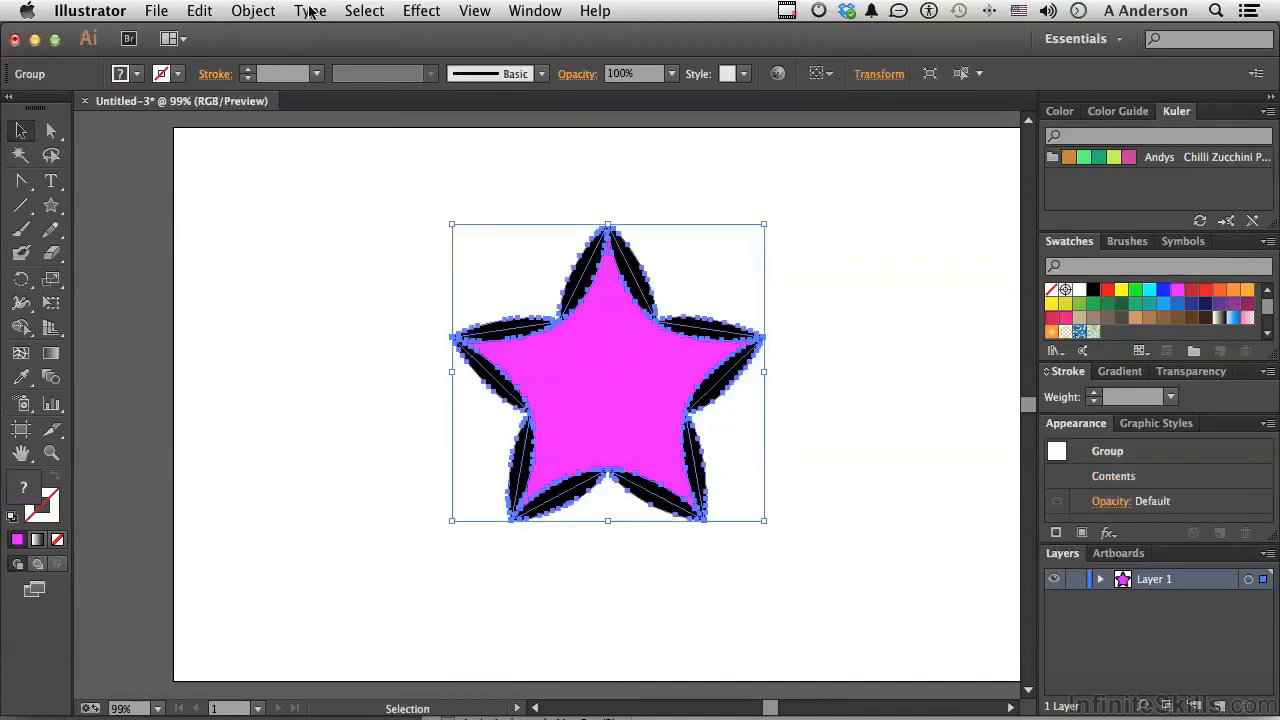
click(253, 11)
click(258, 104)
click(261, 271)
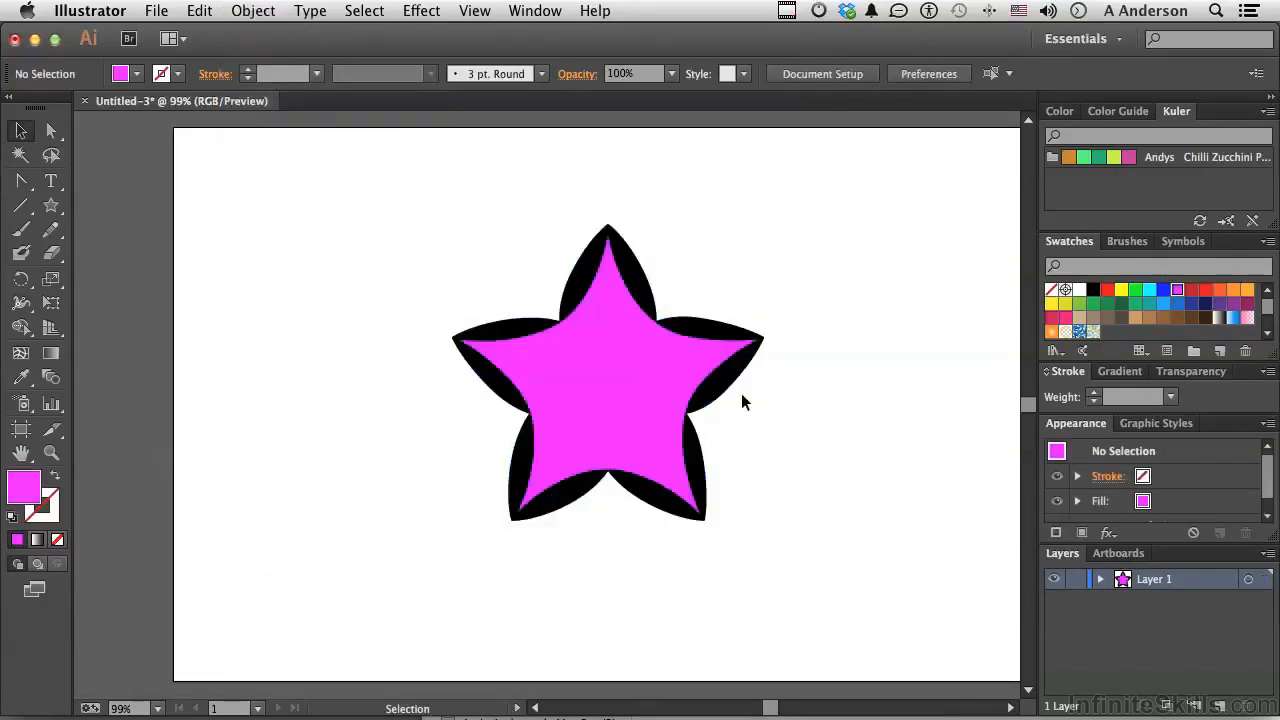
- Move the magenta star out of the black outline and delete it
click(650, 390)
drag(650, 390, 289, 420)
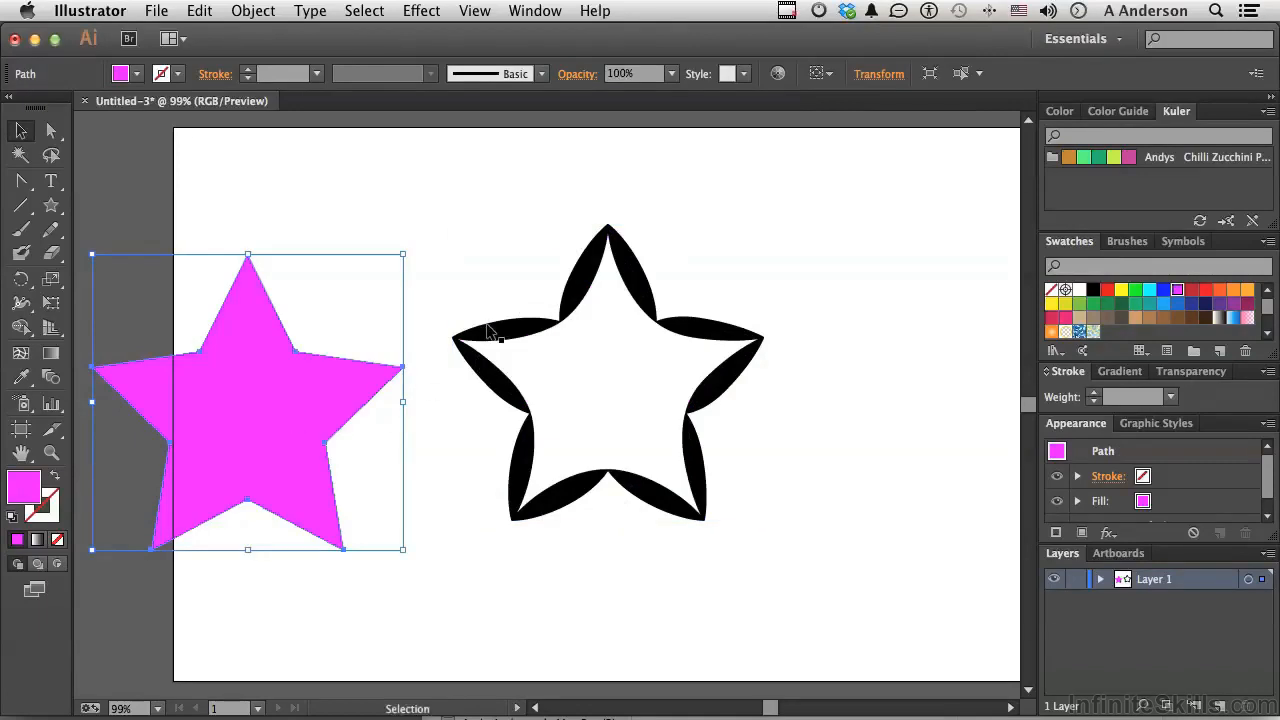
key(Delete)
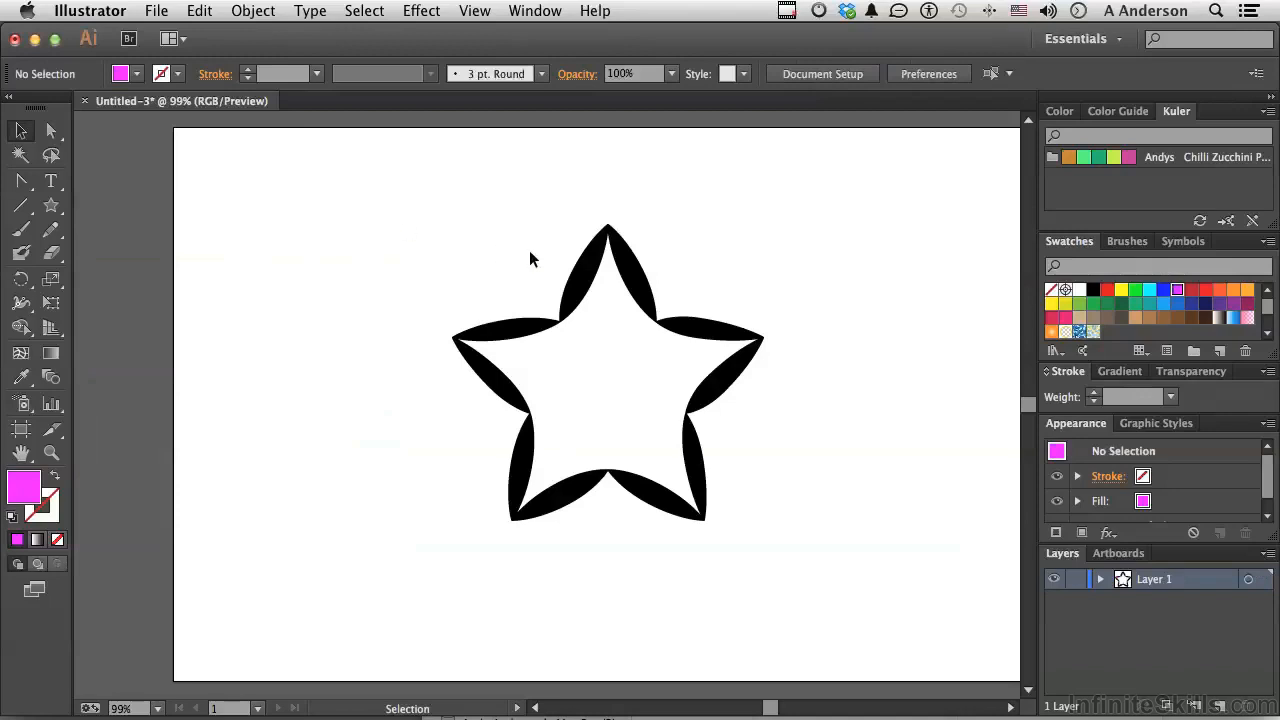
- Give the remaining star outline a cyan fill and a black 1 pt stroke, and deselect it
click(575, 294)
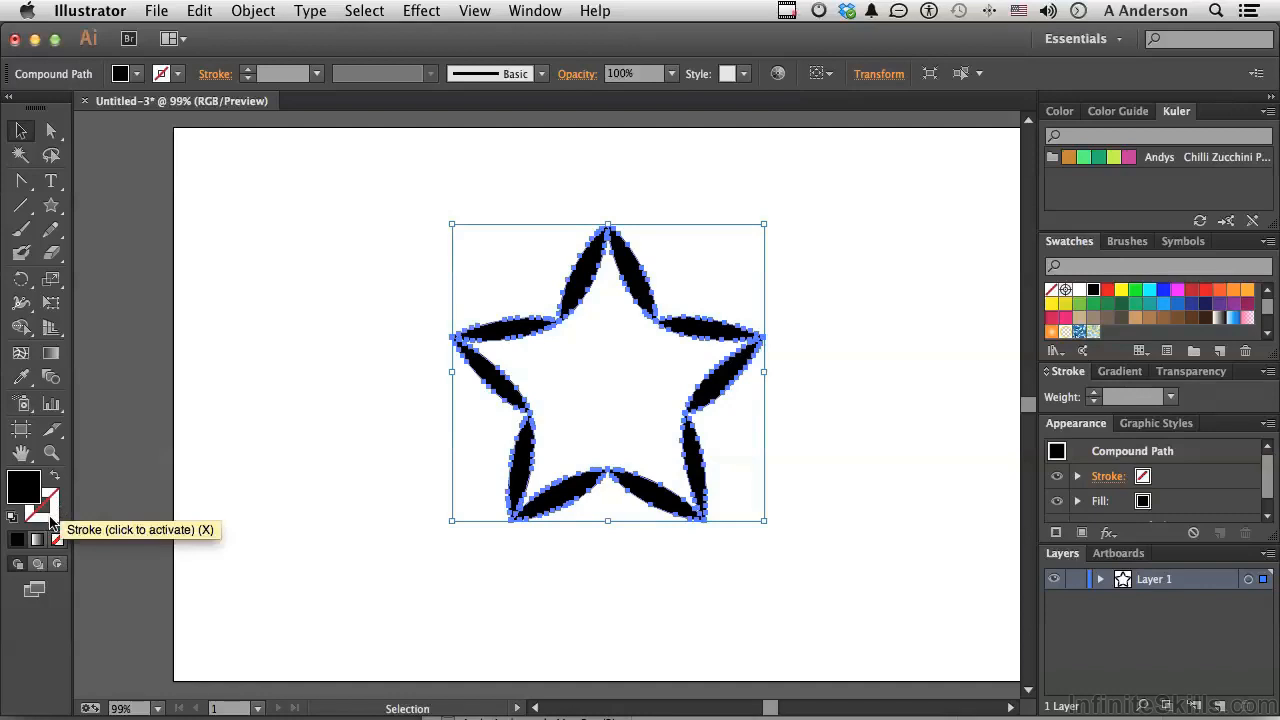
click(1150, 292)
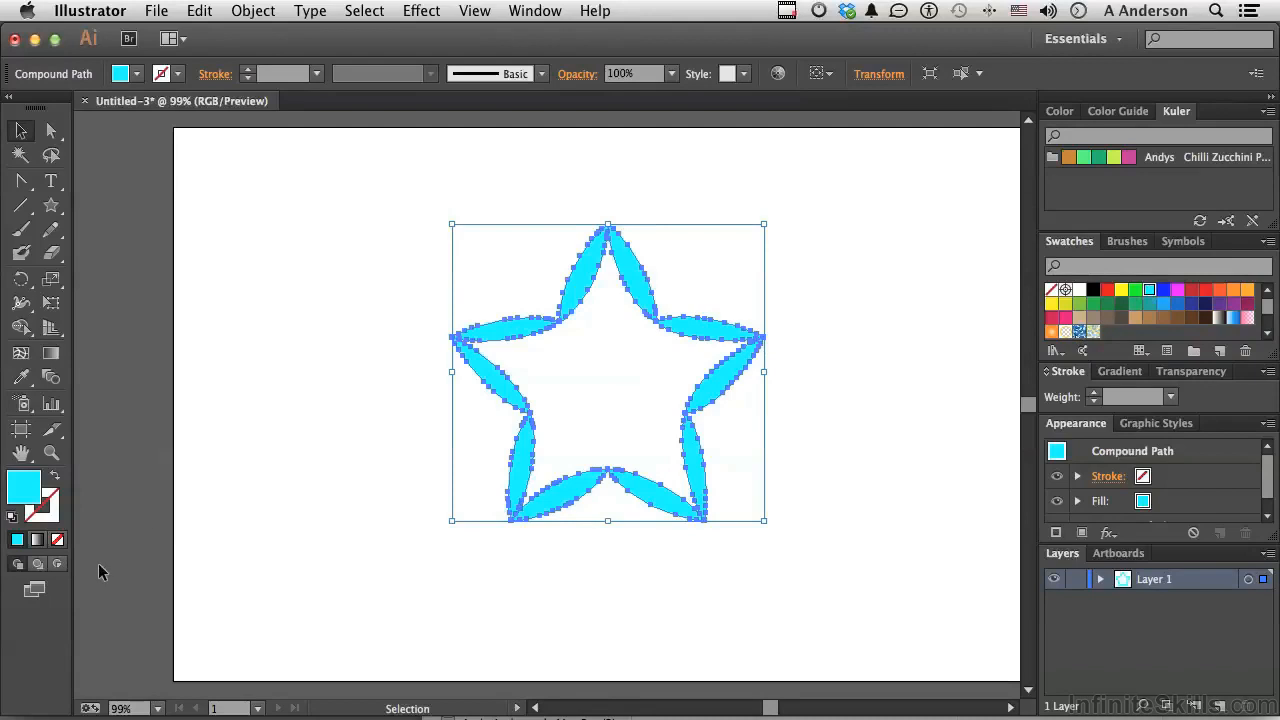
click(58, 514)
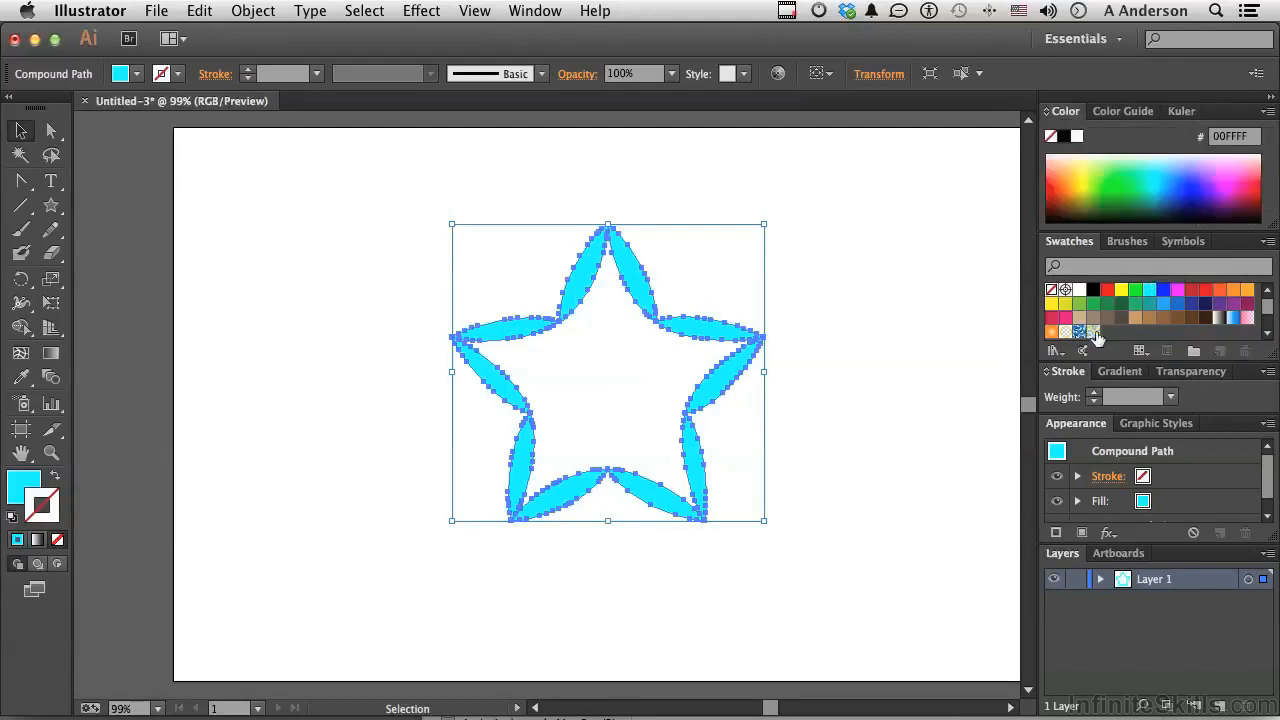
click(1094, 290)
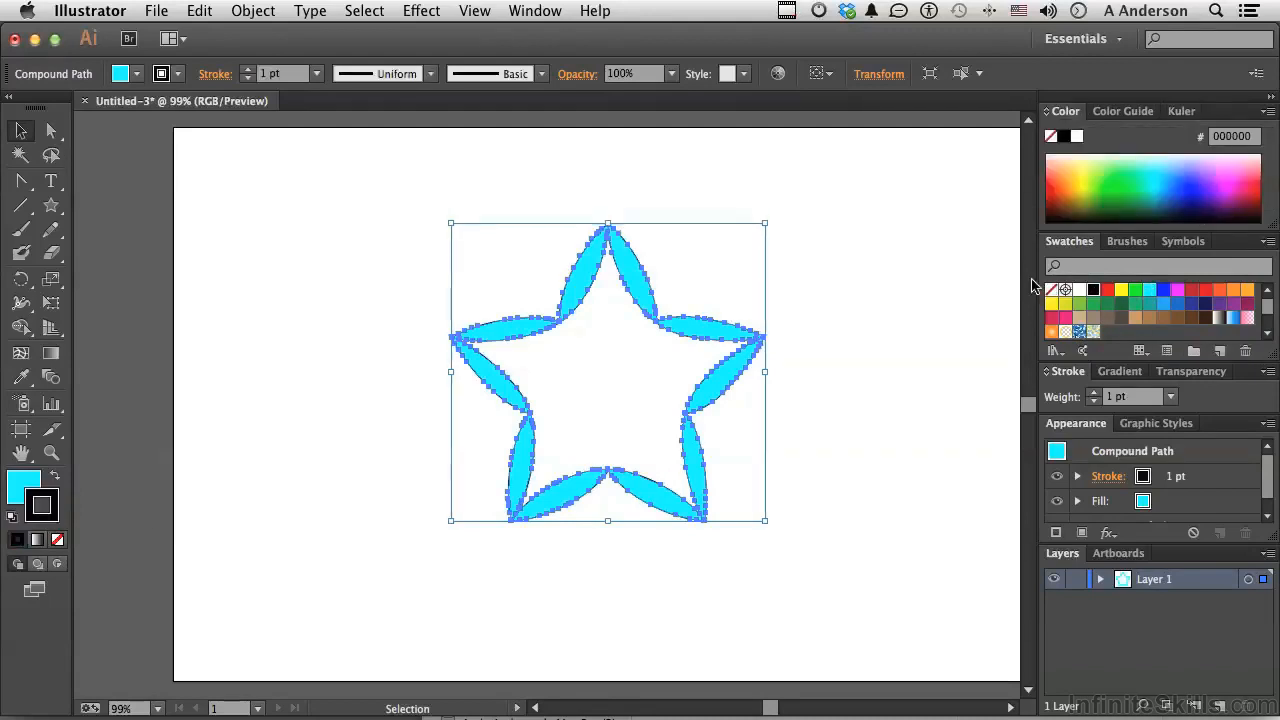
click(843, 265)
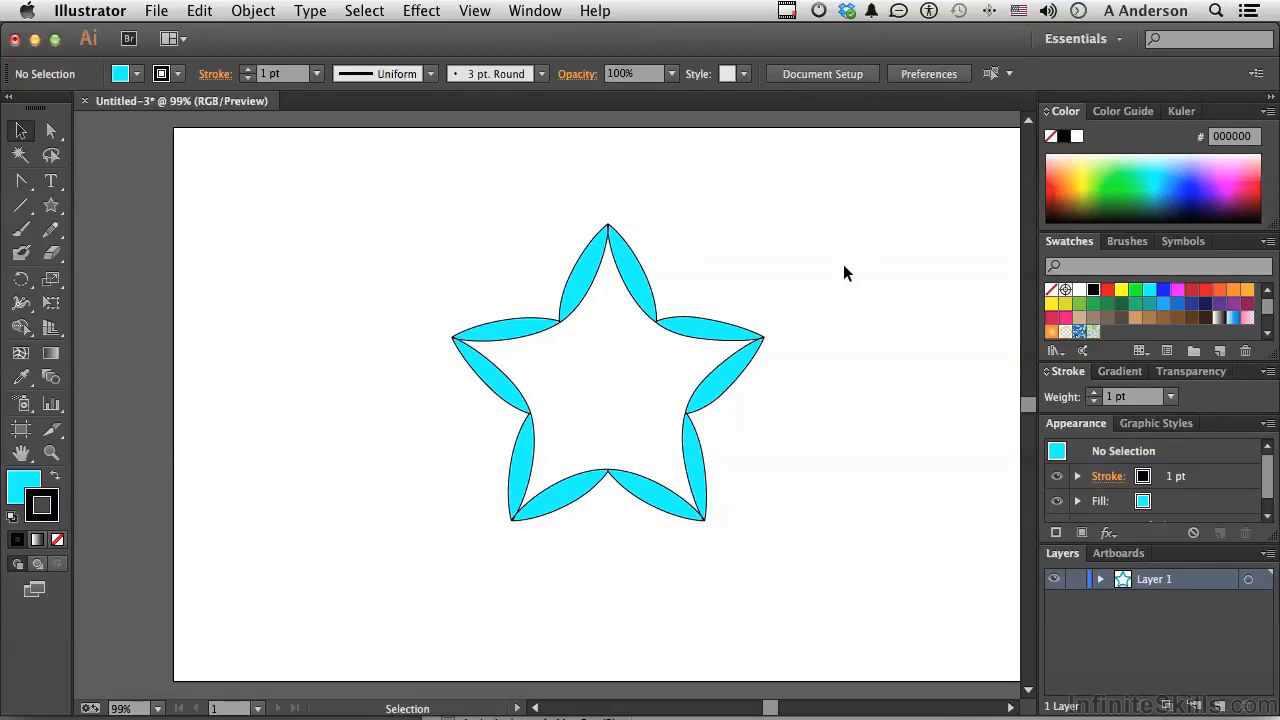